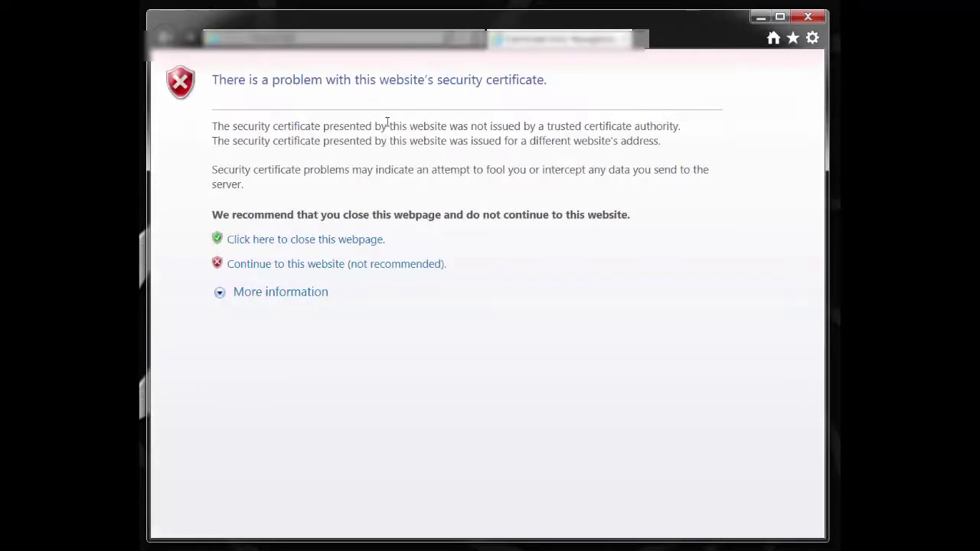
# Step: Bypass the certificate warning and sign in to the X585's web server as Administrator
pyautogui.click(409, 265)
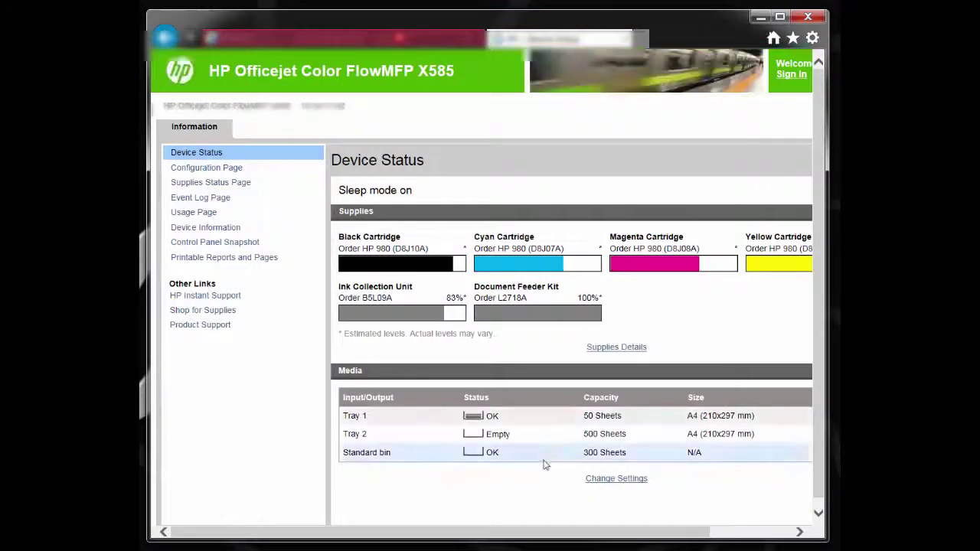
pyautogui.moveTo(532, 529); pyautogui.dragTo(619, 531)
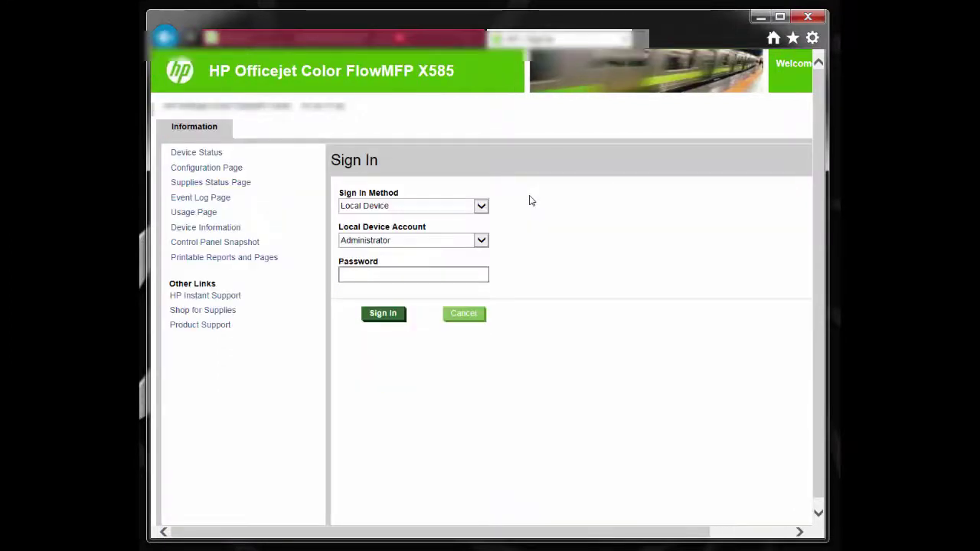
pyautogui.write('•••••')
pyautogui.press('Return')
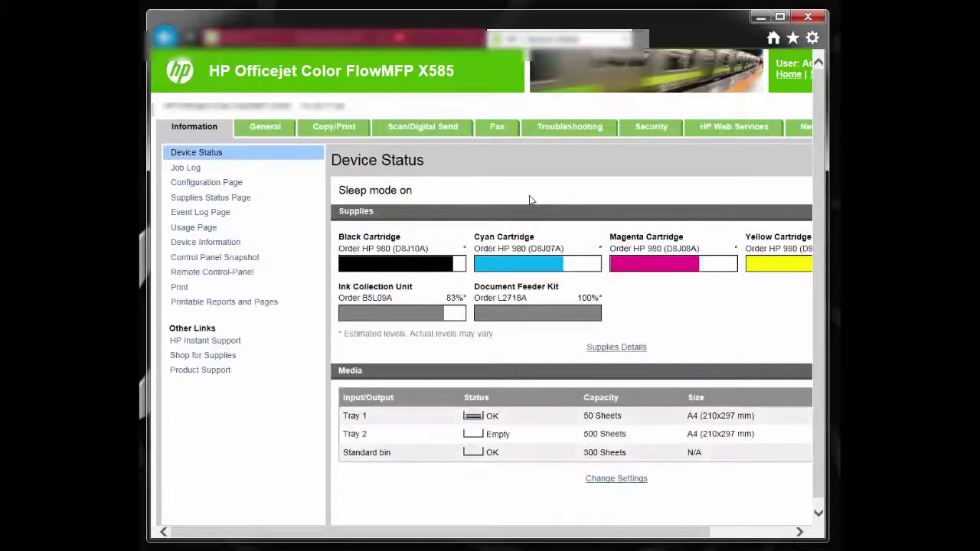
pyautogui.moveTo(532, 538); pyautogui.dragTo(609, 538)
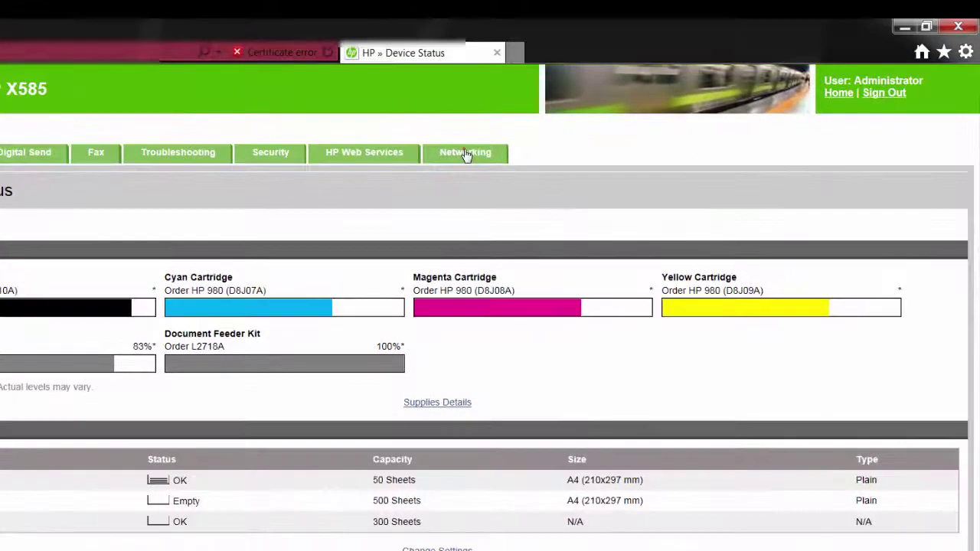
pyautogui.click(498, 146)
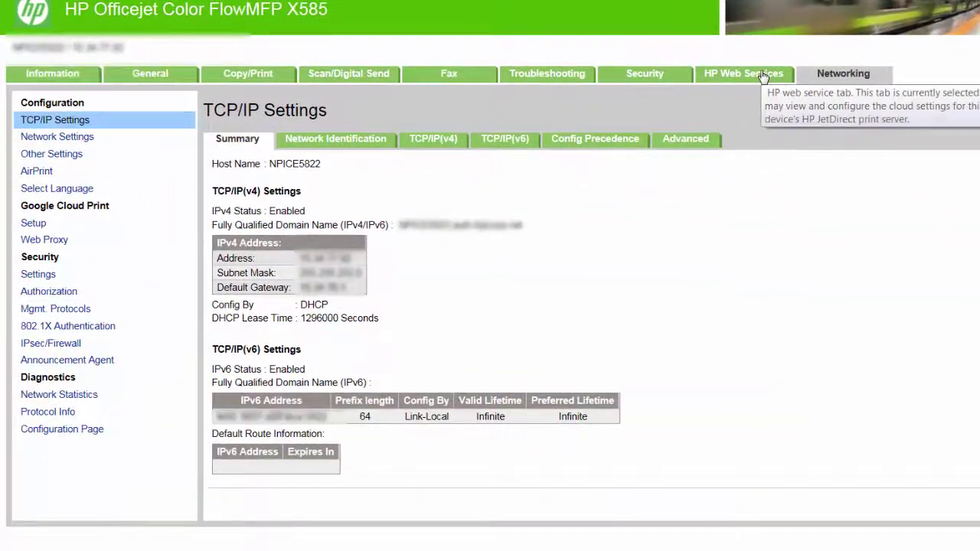
# Step: Enable Secure WebScan alongside WebScan in Networking > Other Settings and apply it
pyautogui.click(62, 157)
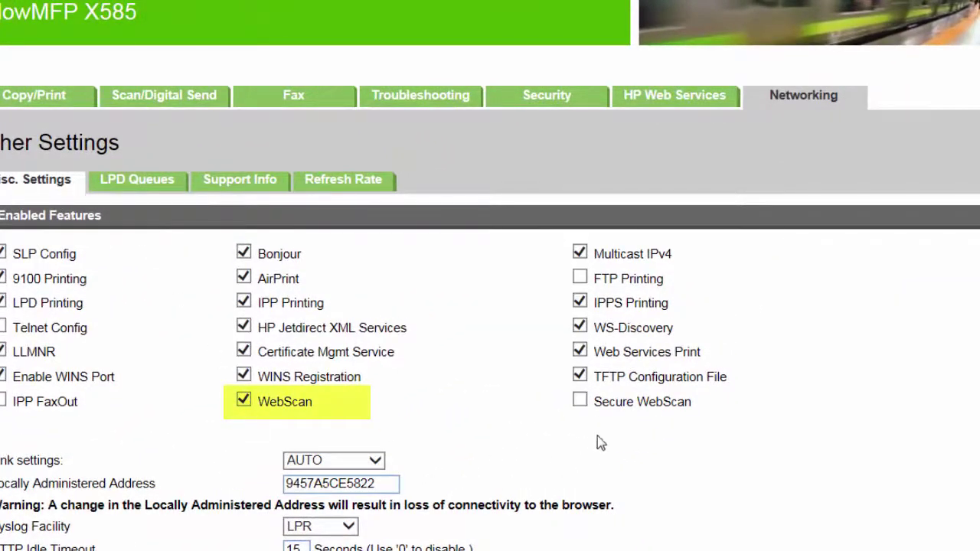
pyautogui.click(581, 403)
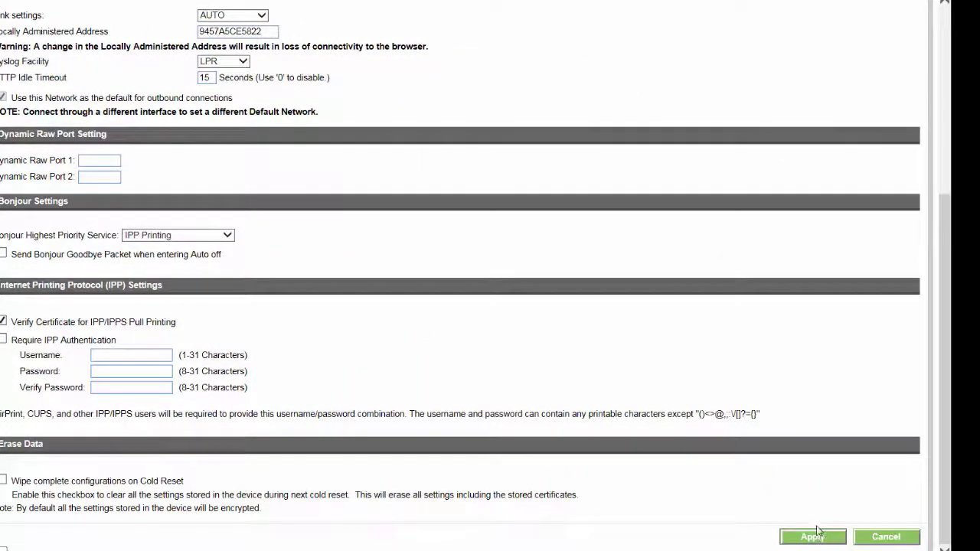
pyautogui.click(815, 536)
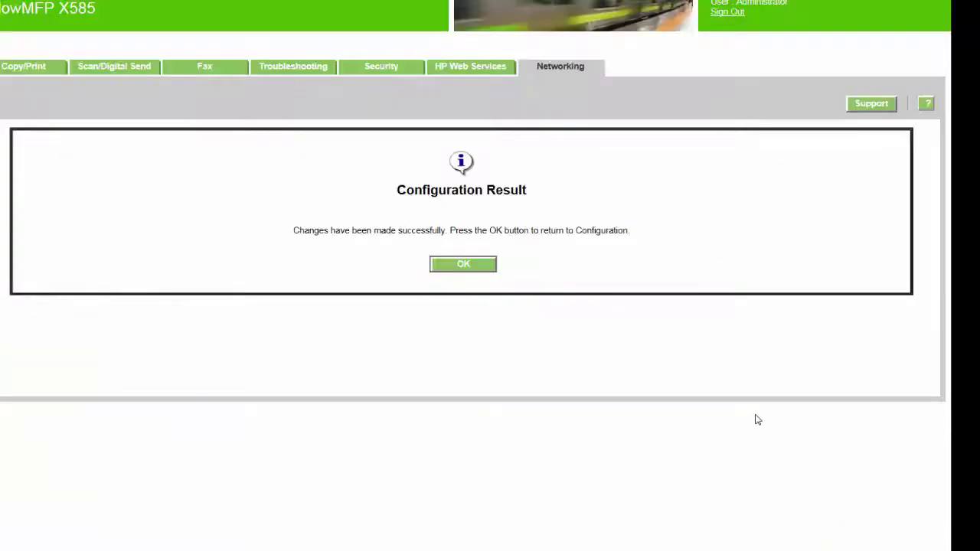
pyautogui.click(463, 265)
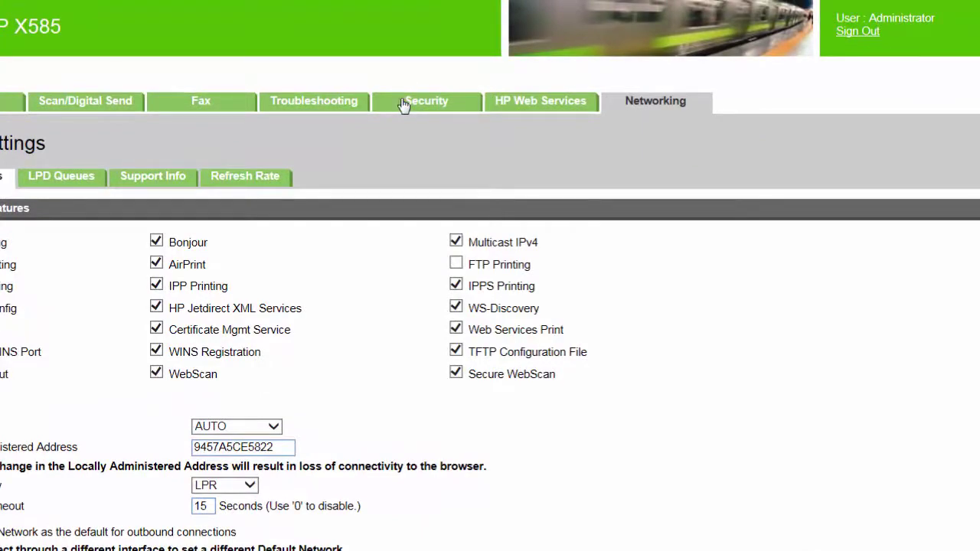
# Step: Enable Remote User Auto Capture in Security > General Security, then launch the HPScanTwain installer
pyautogui.click(404, 105)
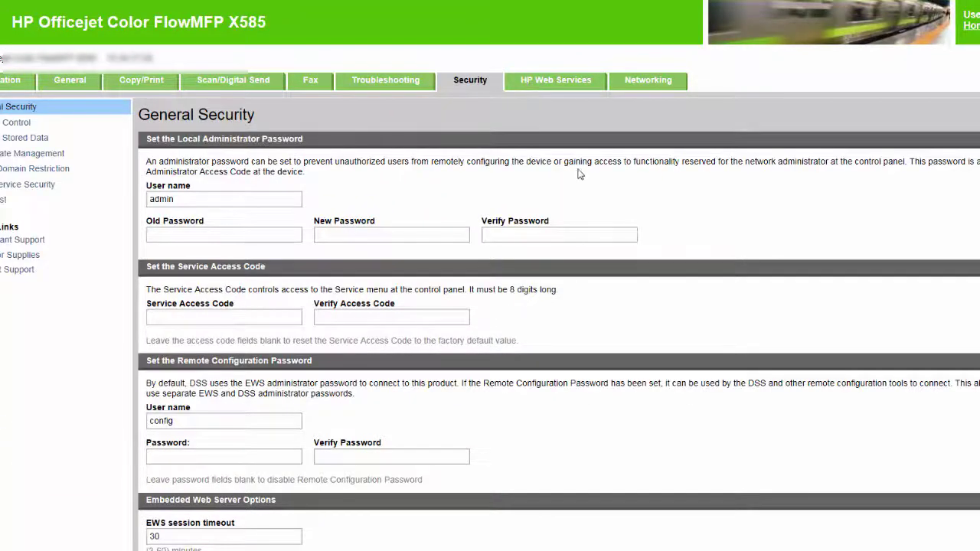
pyautogui.scroll(-3, 589, 202)
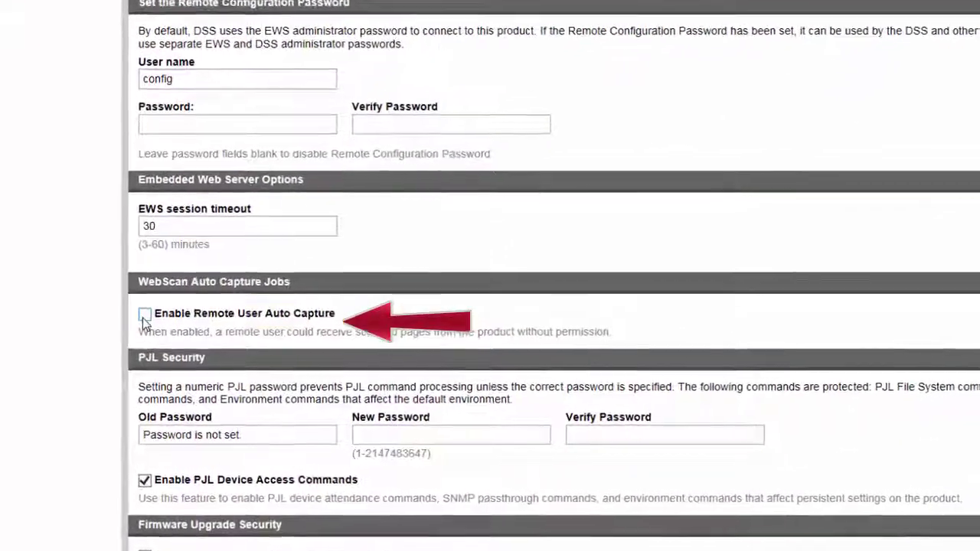
pyautogui.click(144, 315)
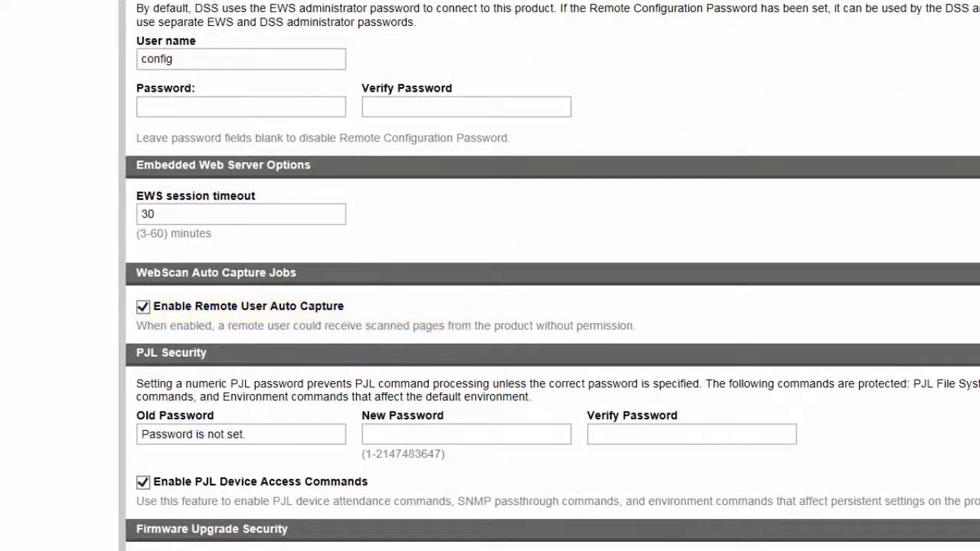
pyautogui.scroll(-8, 872, 498)
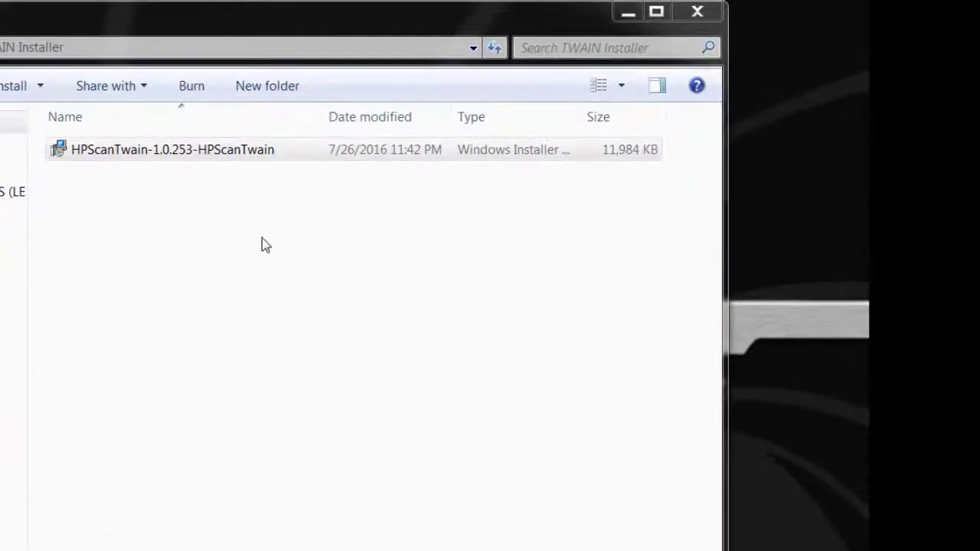
pyautogui.doubleClick(201, 151)
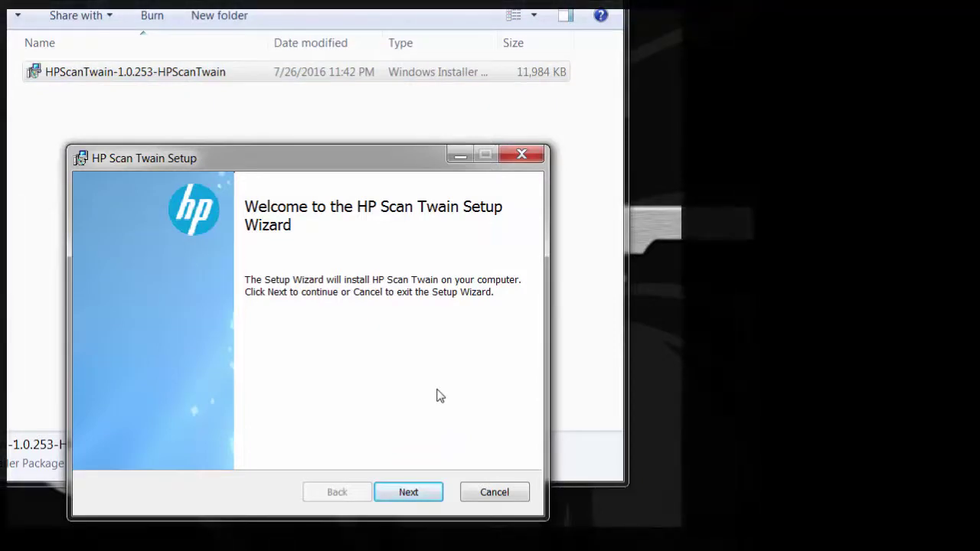
# Step: Install HP Scan Twain, accepting the licence, with the Device Selection Tool launching at finish
pyautogui.click(422, 494)
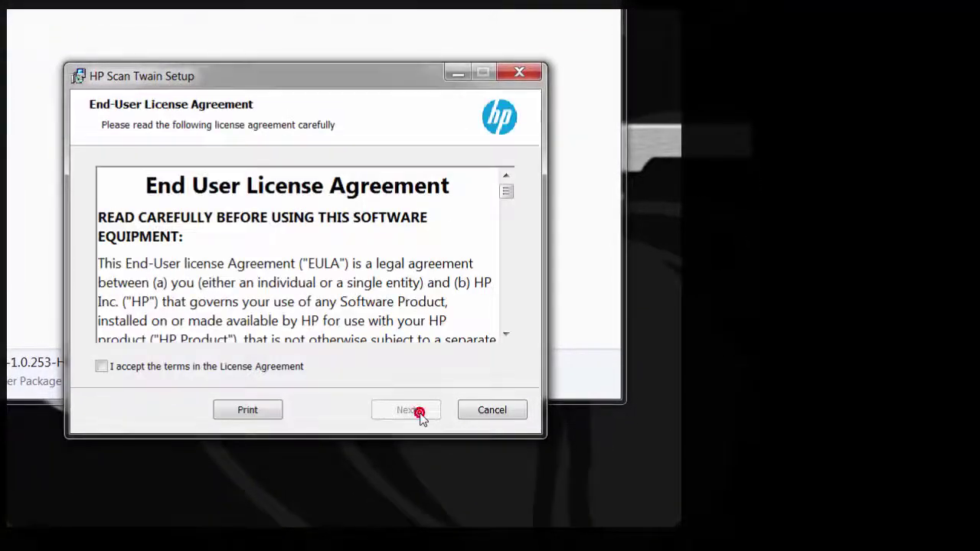
pyautogui.click(243, 367)
pyautogui.click(416, 410)
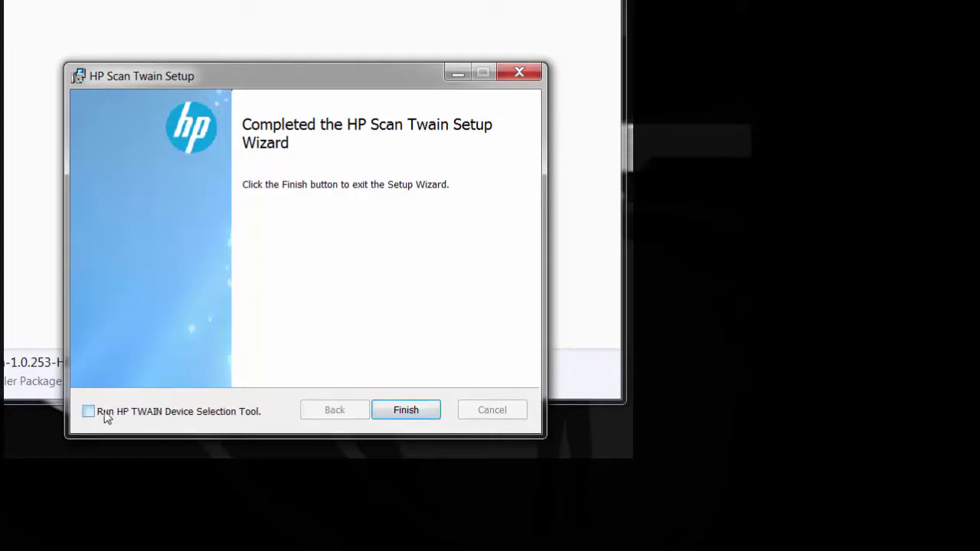
pyautogui.click(404, 412)
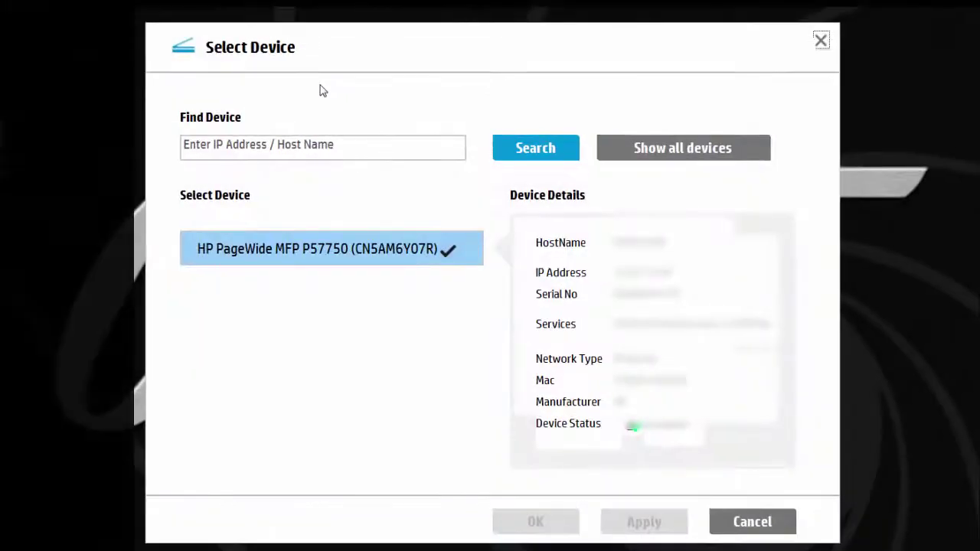
# Step: Search the network and apply the HP Officejet Color FlowMFP X585 as the current scanner
pyautogui.click(653, 149)
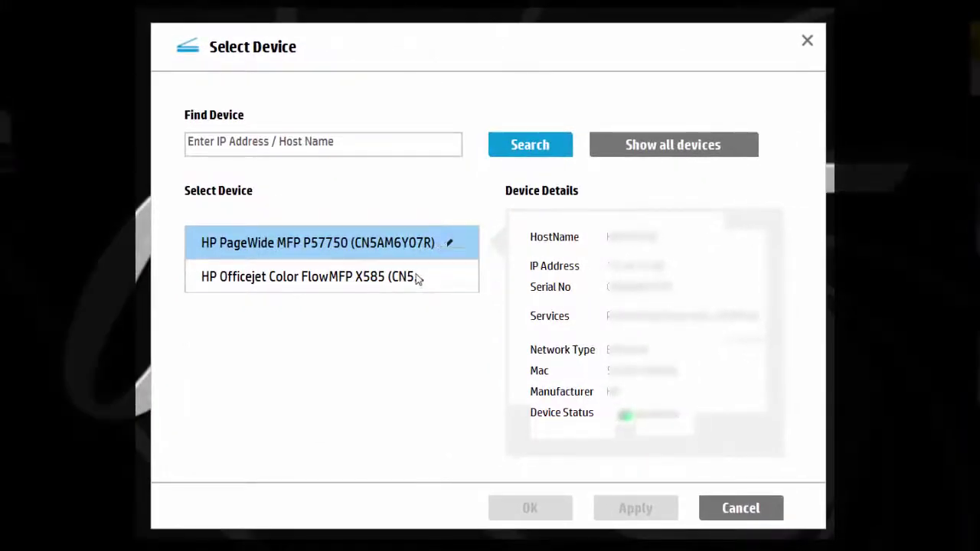
pyautogui.click(417, 279)
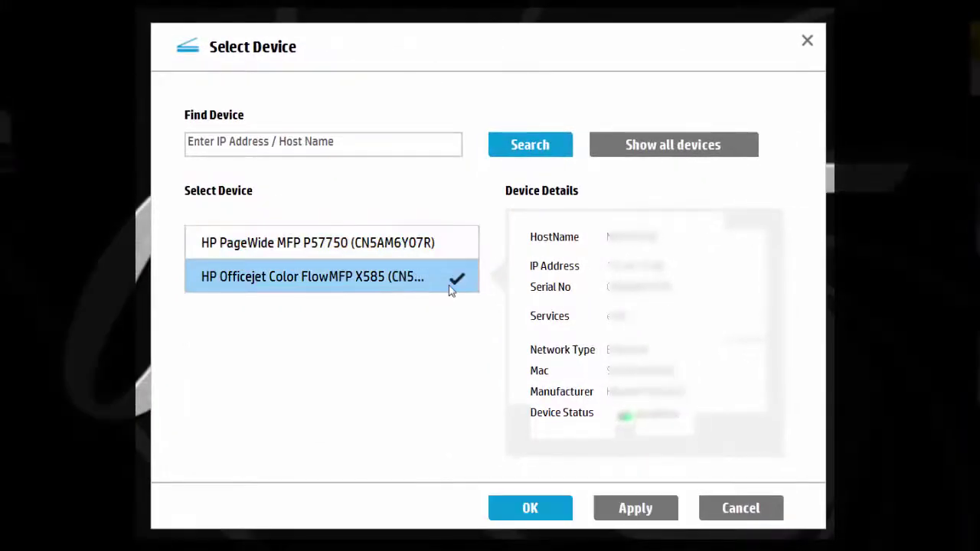
pyautogui.click(624, 513)
pyautogui.click(607, 368)
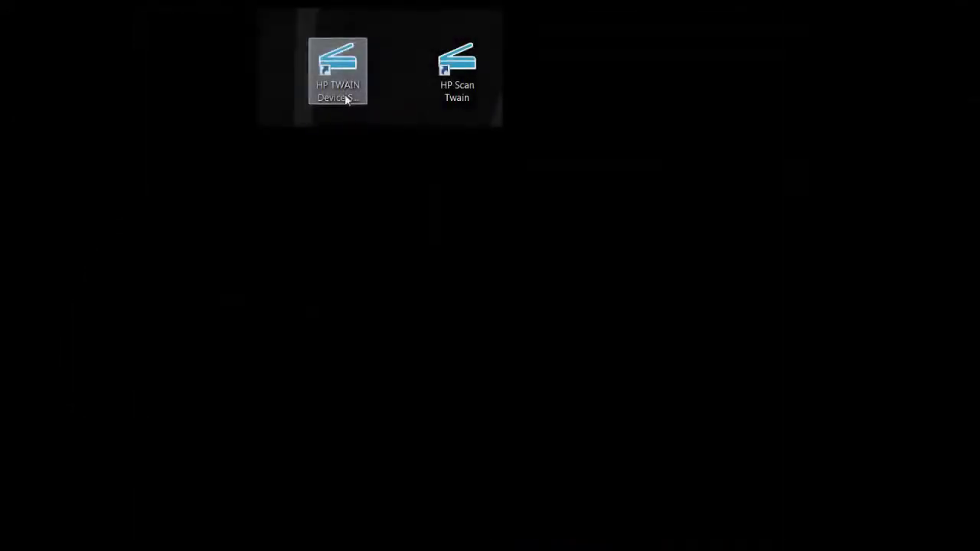
# Step: Look up the scanner by its IP address ending .82 and apply it as current device
pyautogui.click(346, 99)
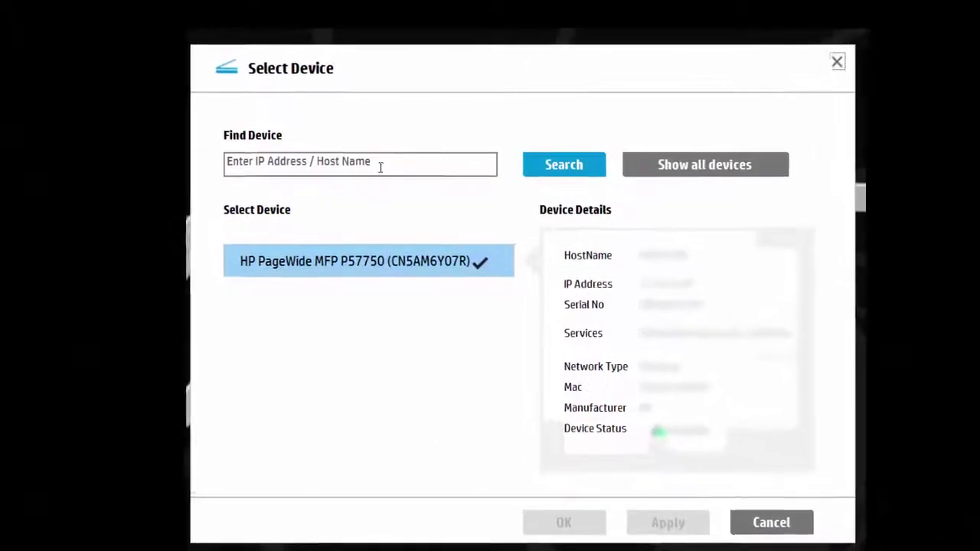
pyautogui.click(384, 168)
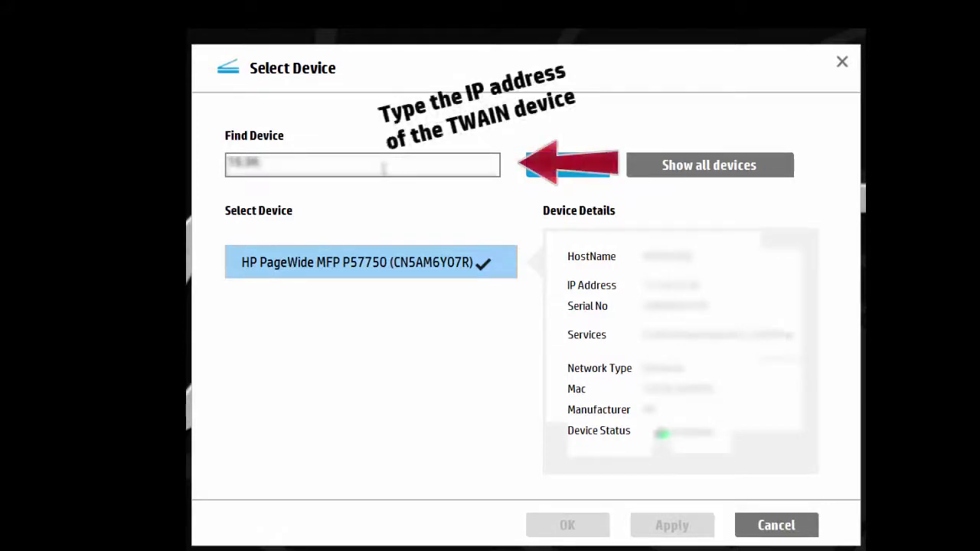
pyautogui.write('.82')
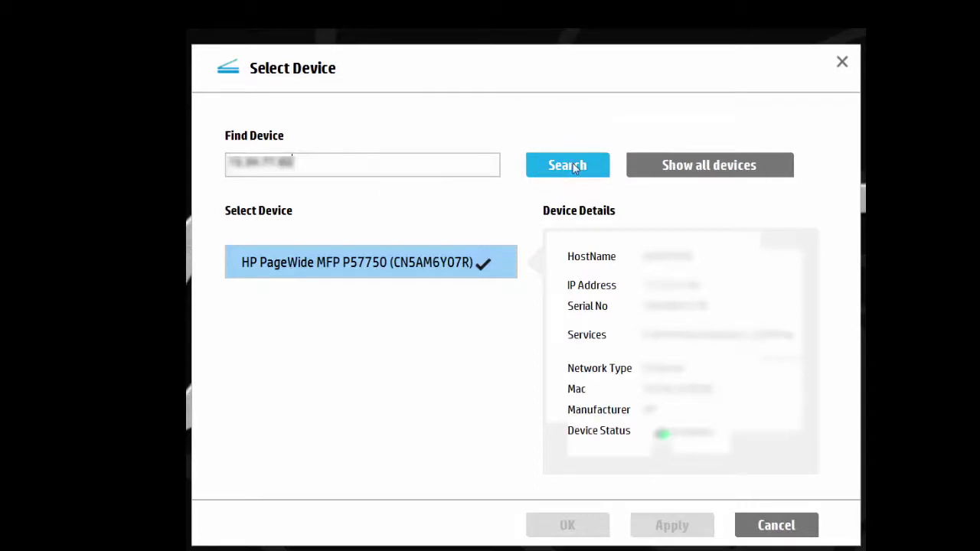
pyautogui.click(573, 168)
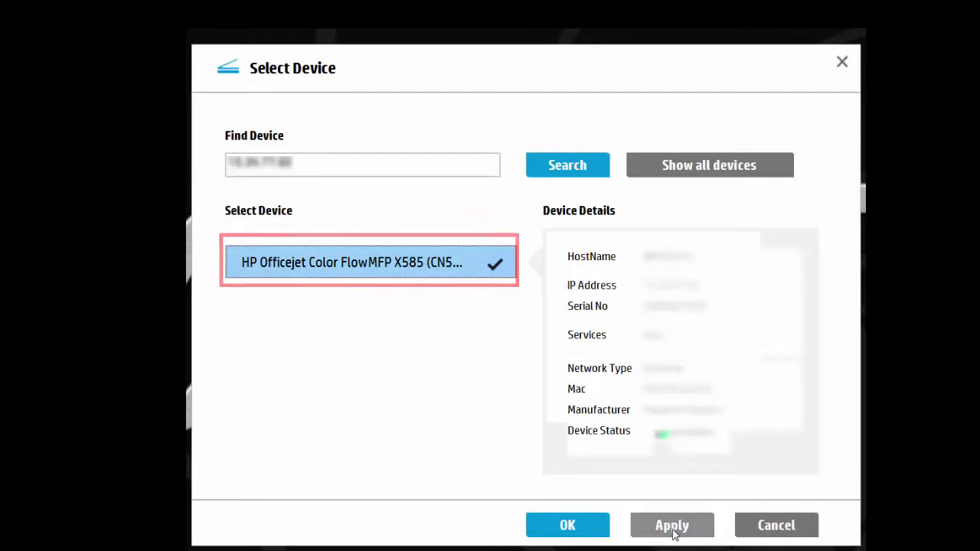
pyautogui.click(672, 527)
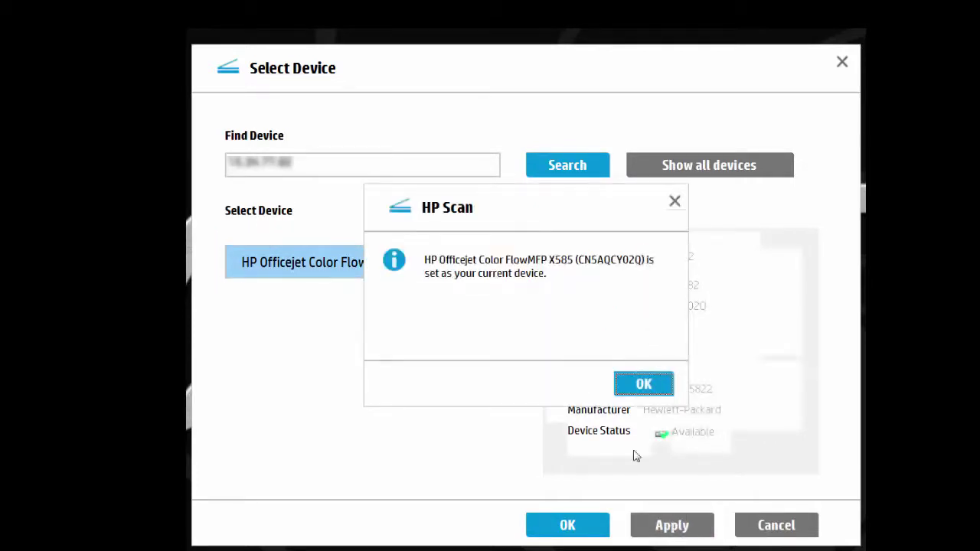
pyautogui.click(643, 384)
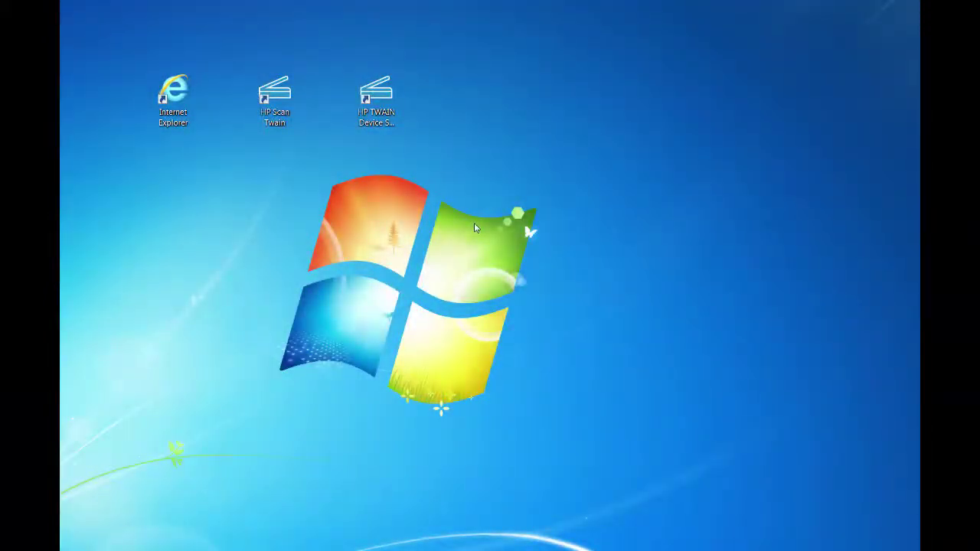
# Step: Launch HP Scan Twain, disable job reservation, and scan a test page with Save as PDF
pyautogui.doubleClick(270, 93)
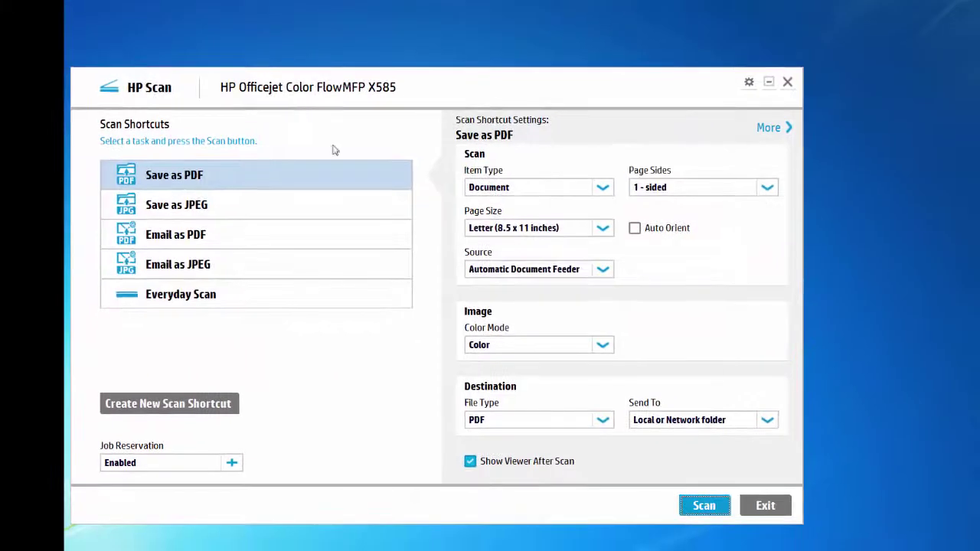
pyautogui.click(281, 175)
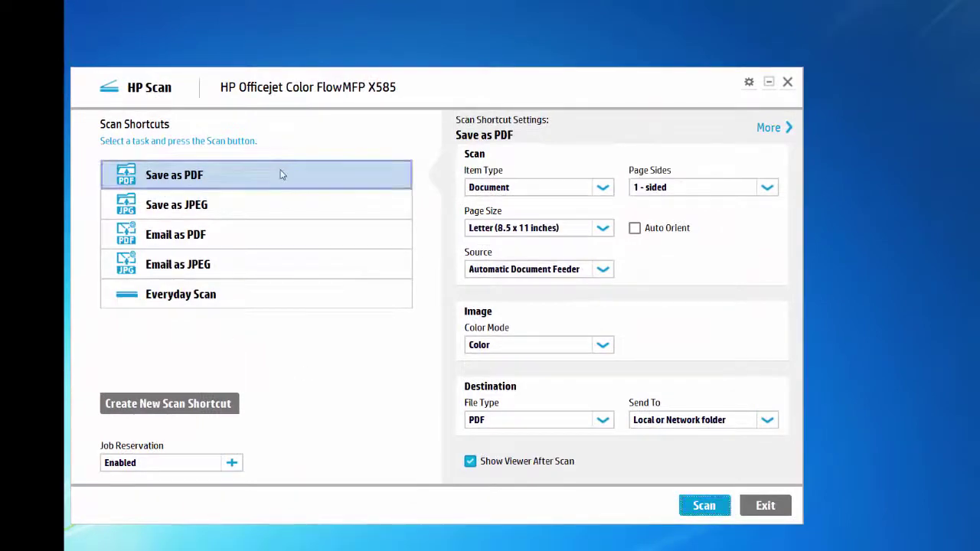
pyautogui.click(232, 463)
pyautogui.click(173, 283)
pyautogui.click(313, 515)
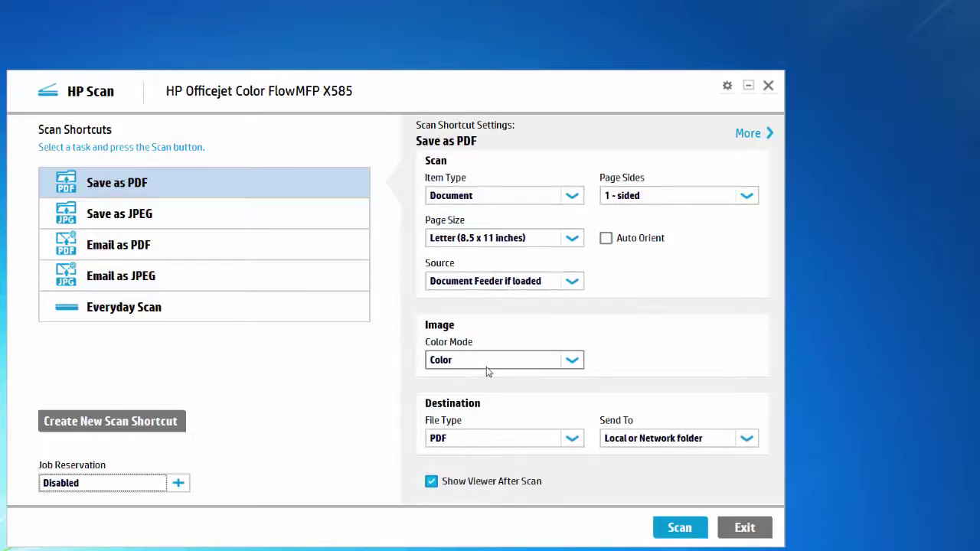
pyautogui.click(682, 527)
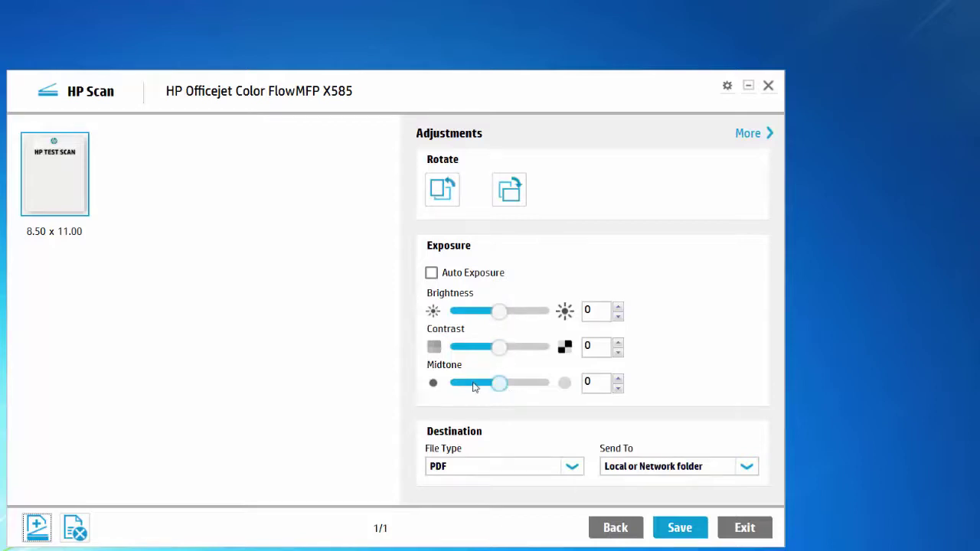
# Step: Save the scanned page to the Desktop as Scan.pdf
pyautogui.click(687, 529)
pyautogui.click(59, 168)
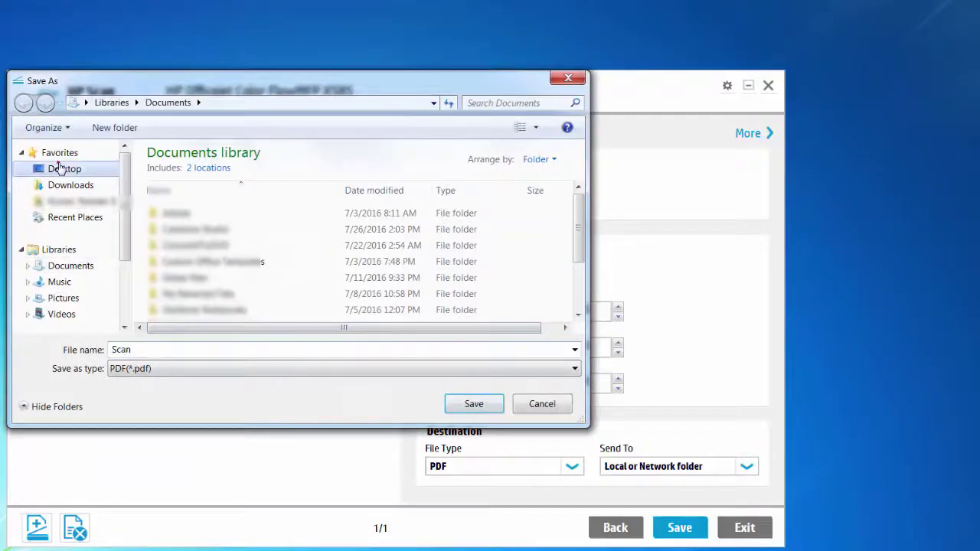
pyautogui.click(467, 404)
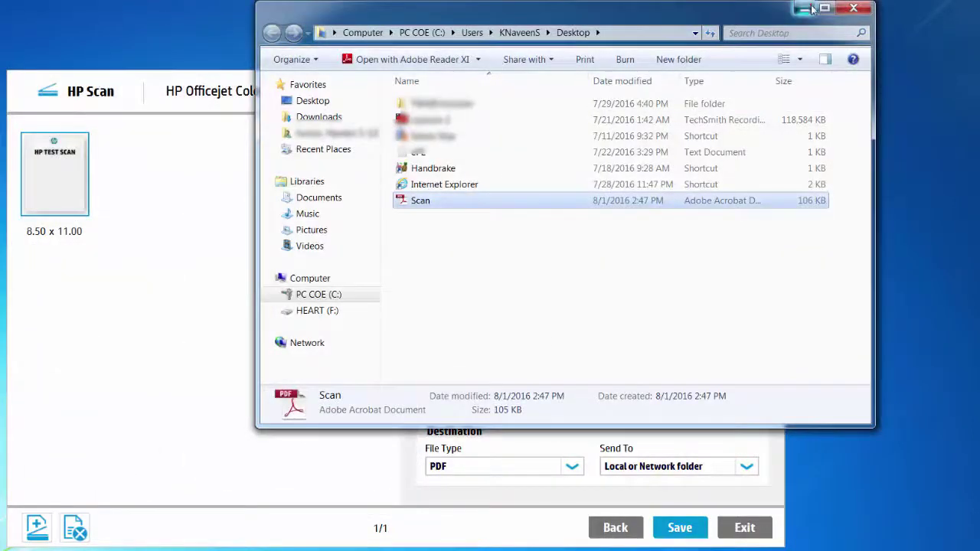
# Step: Exit HP Scan and move the Scan PDF icon beneath HP Scan Twain on the desktop
pyautogui.click(804, 9)
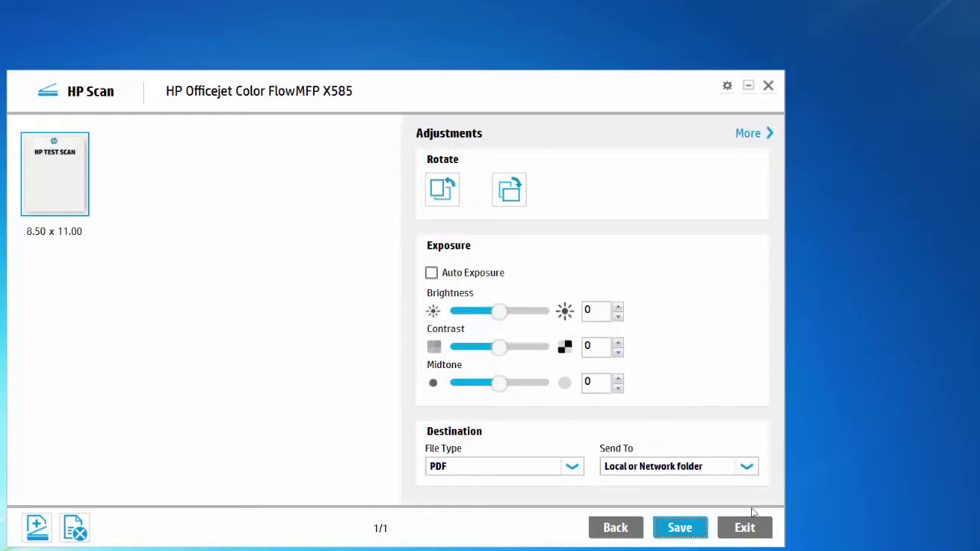
pyautogui.click(724, 528)
pyautogui.moveTo(9, 438); pyautogui.dragTo(264, 184)
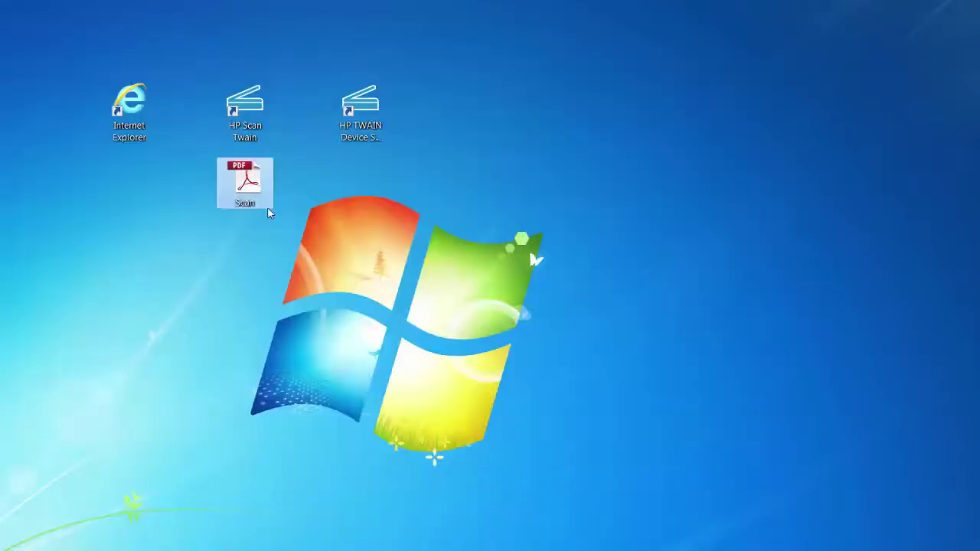
pyautogui.doubleClick(240, 178)
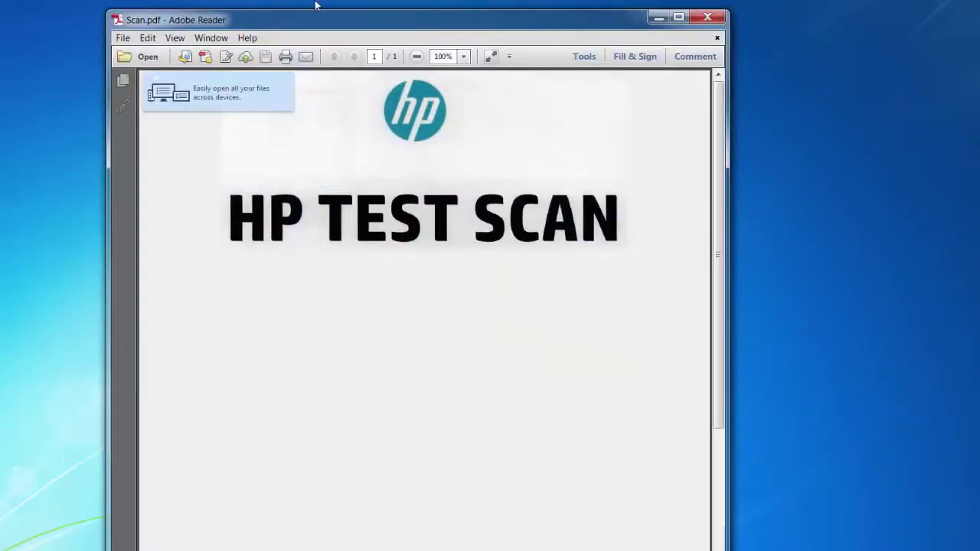
pyautogui.click(720, 22)
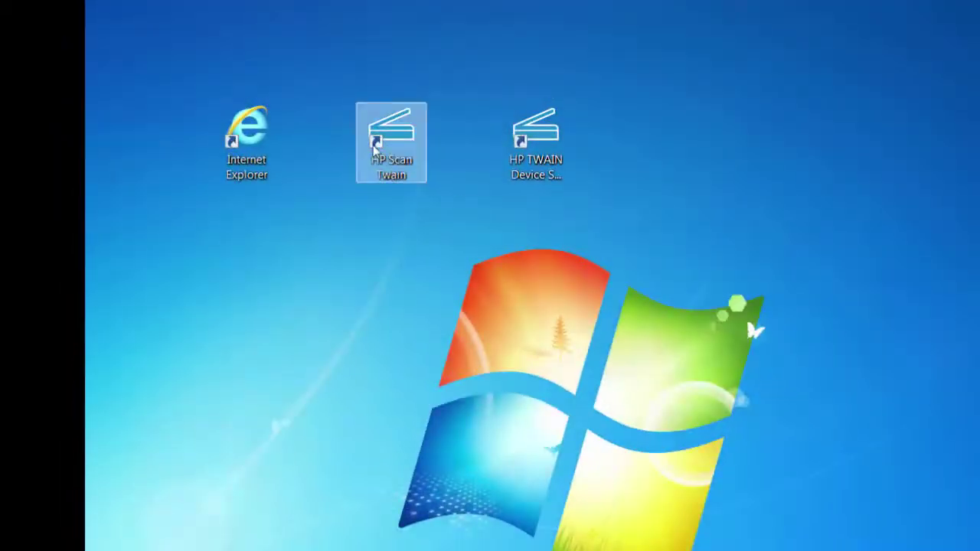
# Step: Relaunch HP Scan Twain and send a reserved Save as PDF scan request to the printer
pyautogui.doubleClick(374, 149)
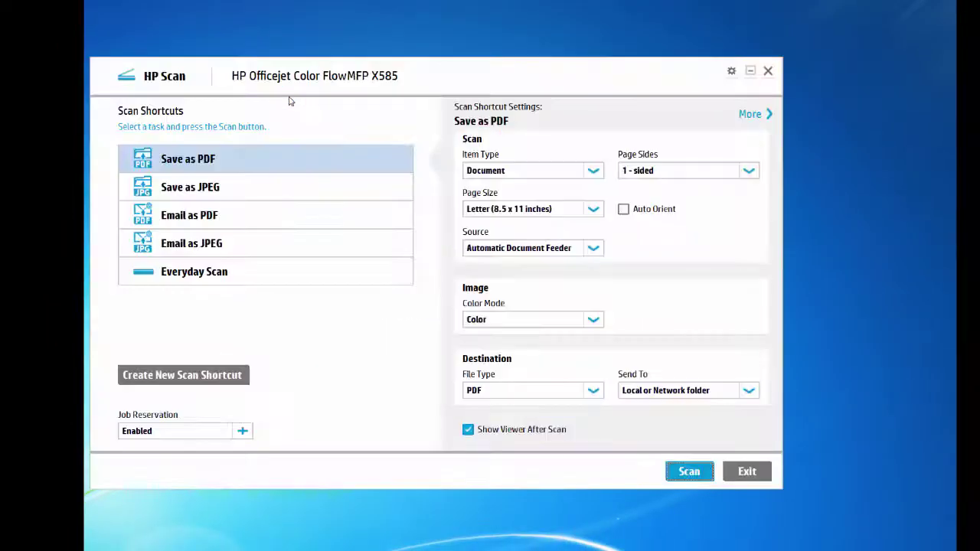
pyautogui.click(206, 162)
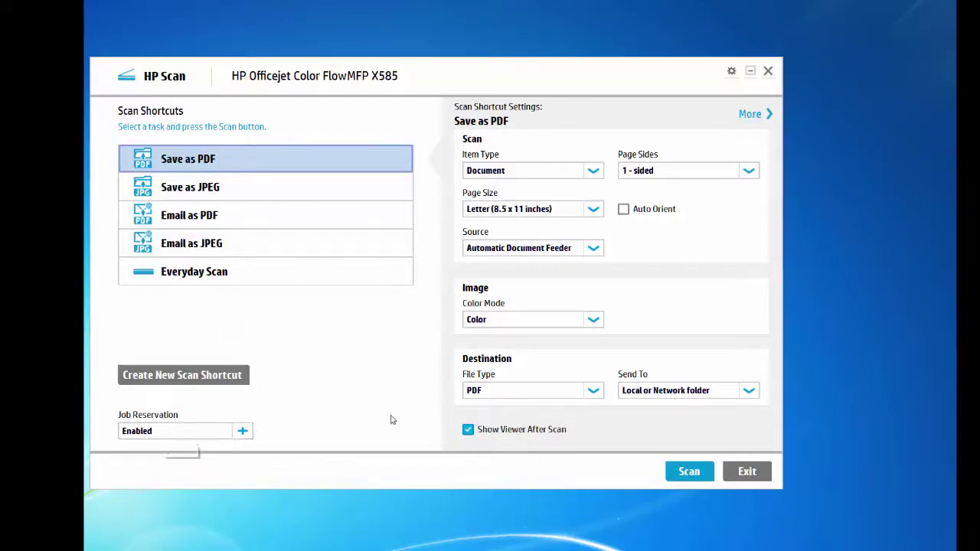
pyautogui.click(689, 471)
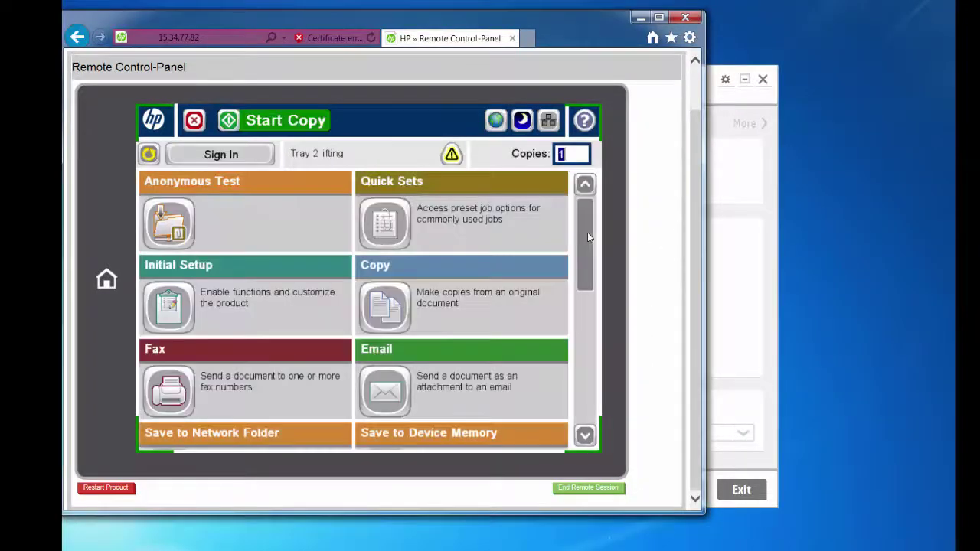
# Step: Release the waiting request from the Remote Control-Panel's Remote Scan Request screen, then return to HP Scan
pyautogui.click(585, 435)
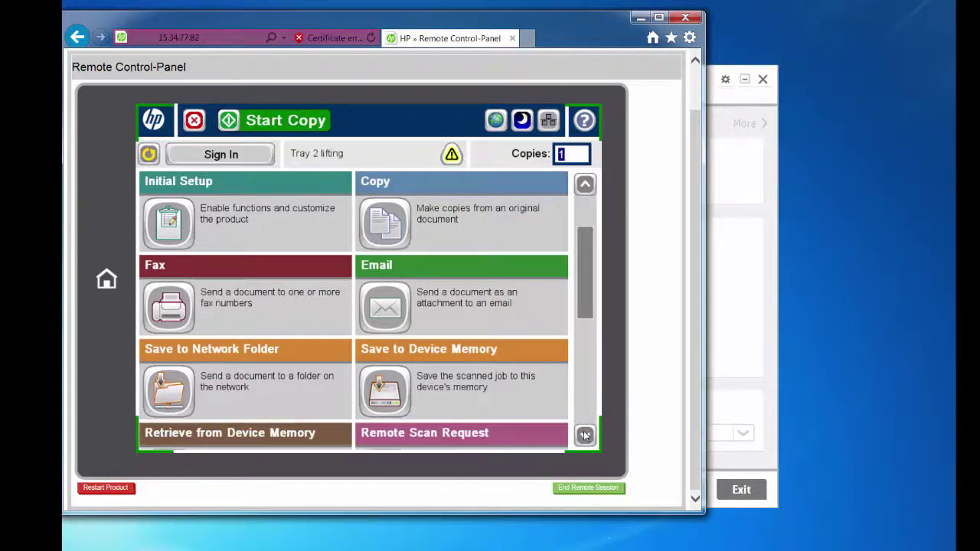
pyautogui.click(585, 436)
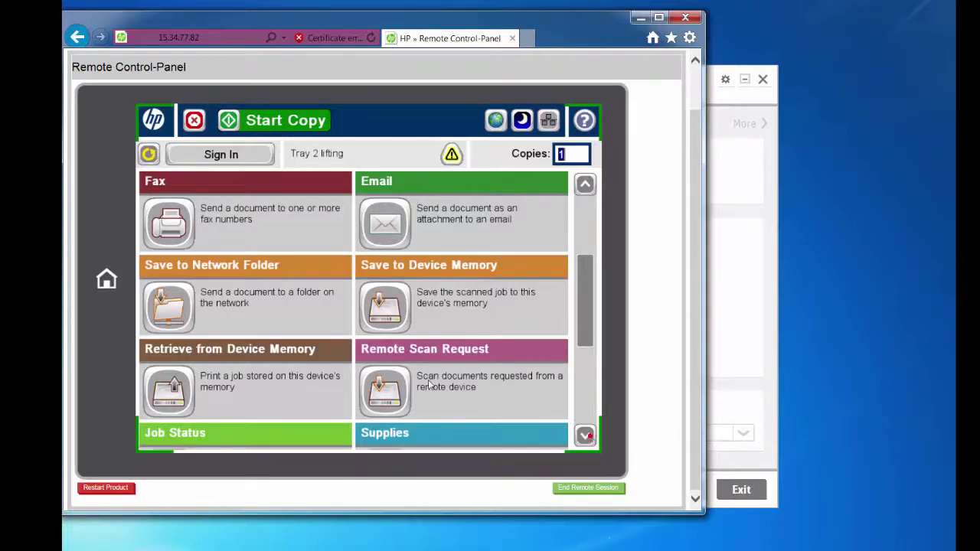
pyautogui.scroll(-1, 440, 301)
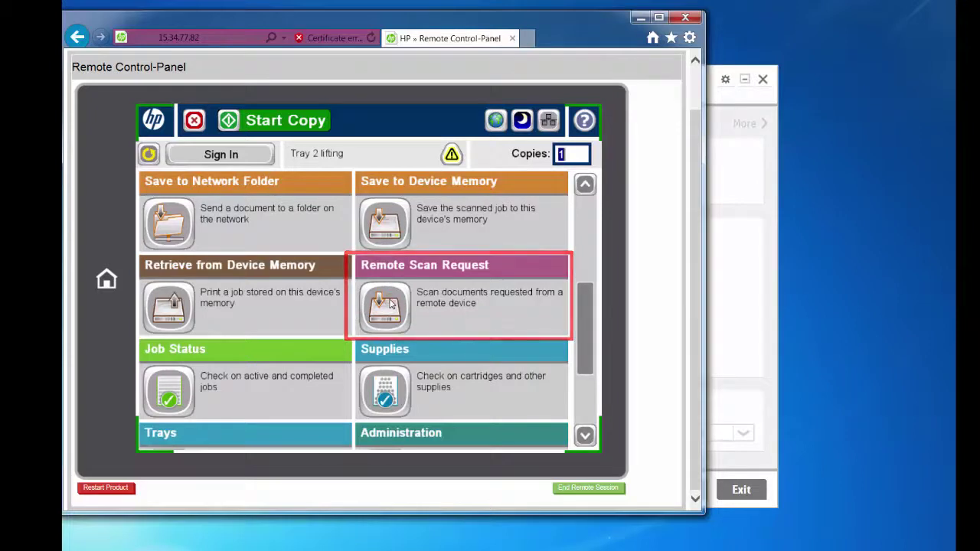
pyautogui.click(390, 304)
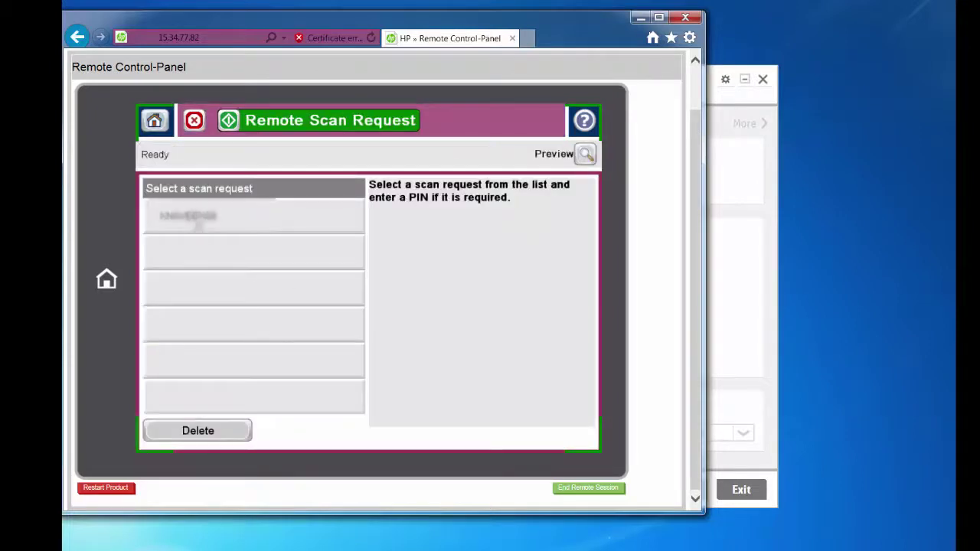
pyautogui.click(197, 222)
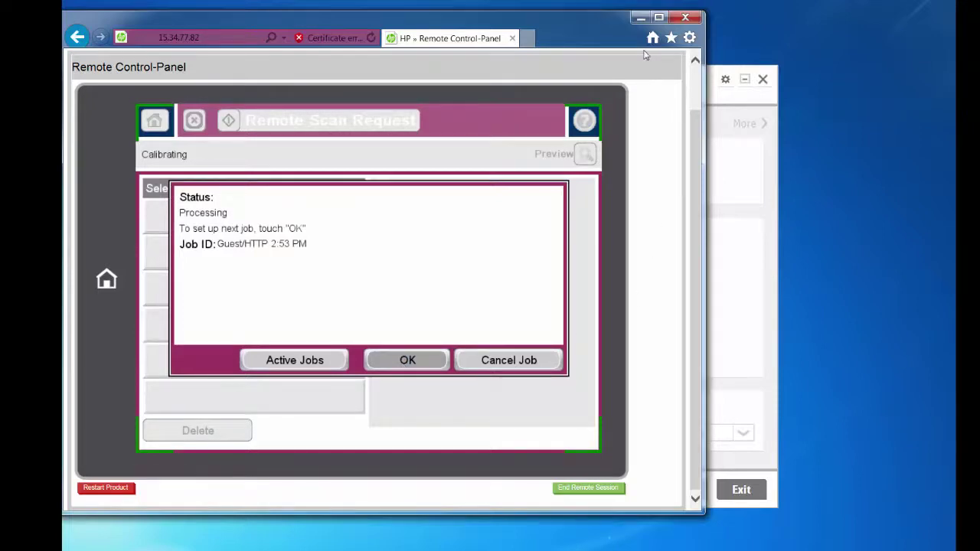
pyautogui.click(408, 361)
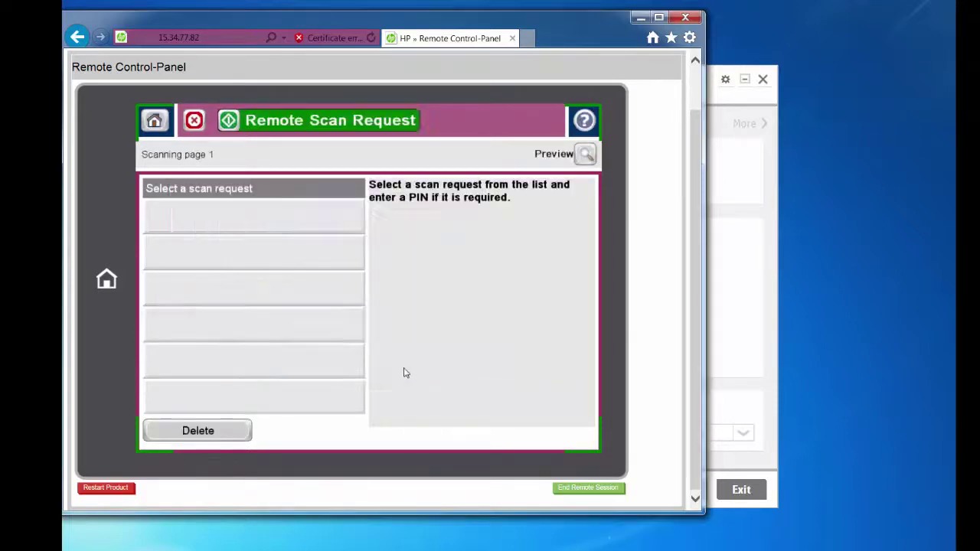
pyautogui.click(640, 17)
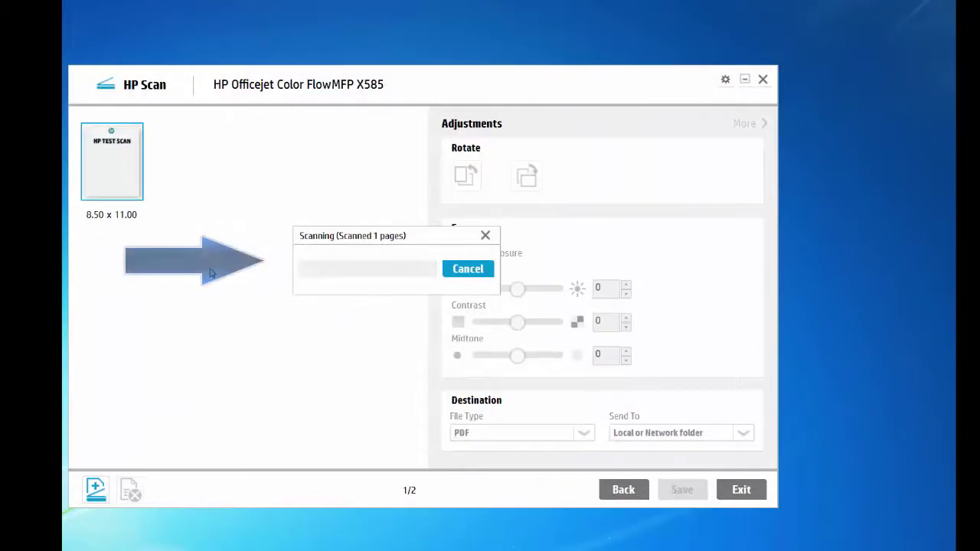